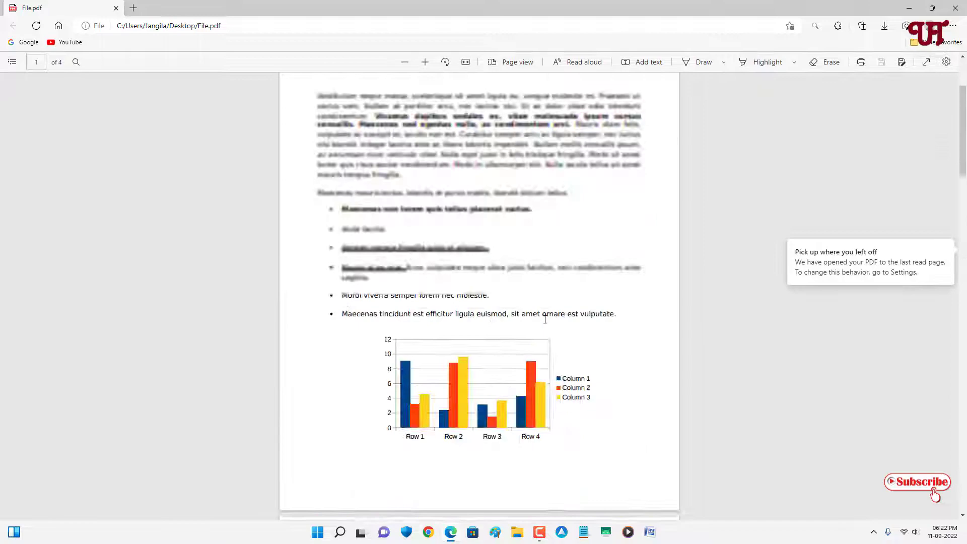
scroll(547, 322, "down", 15)
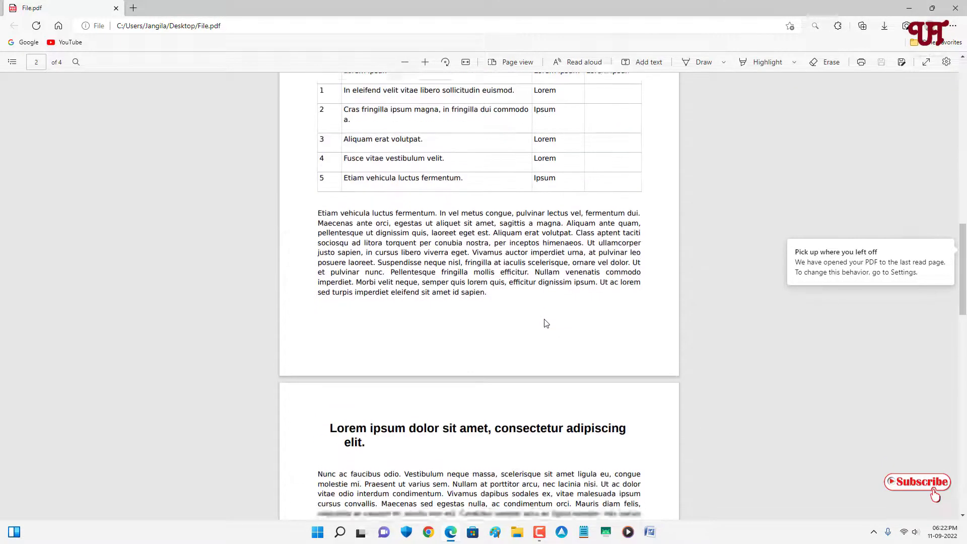
scroll(547, 324, "down", 14)
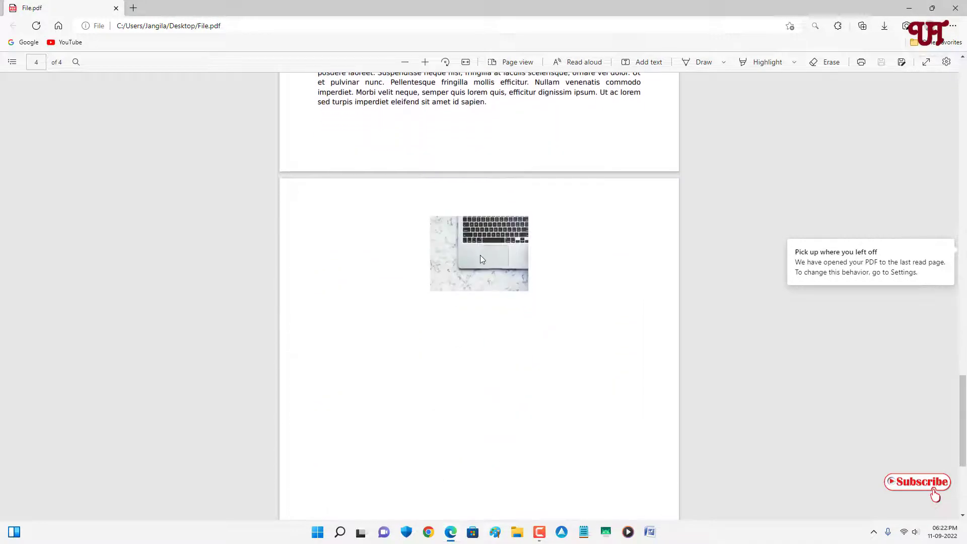
scroll(507, 345, "up", 20)
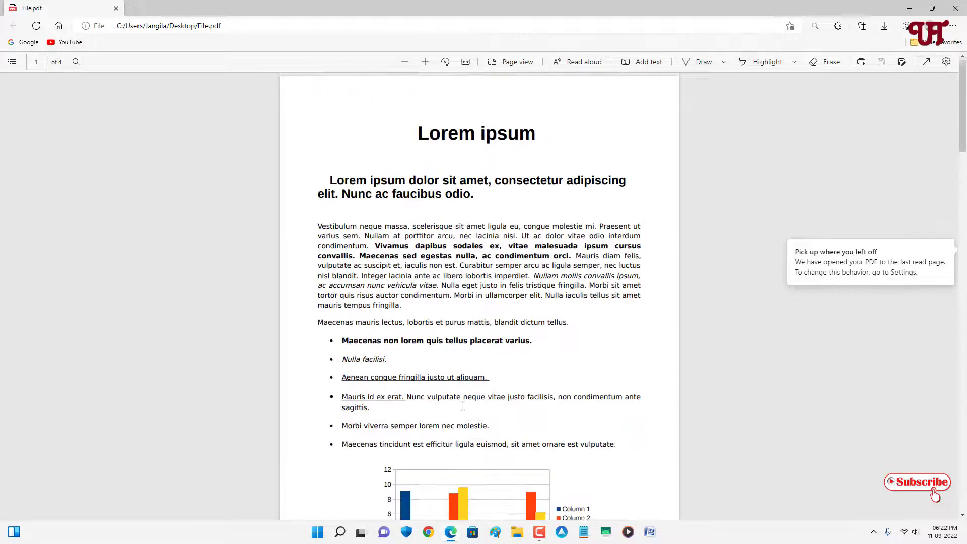
scroll(462, 406, "down", 3)
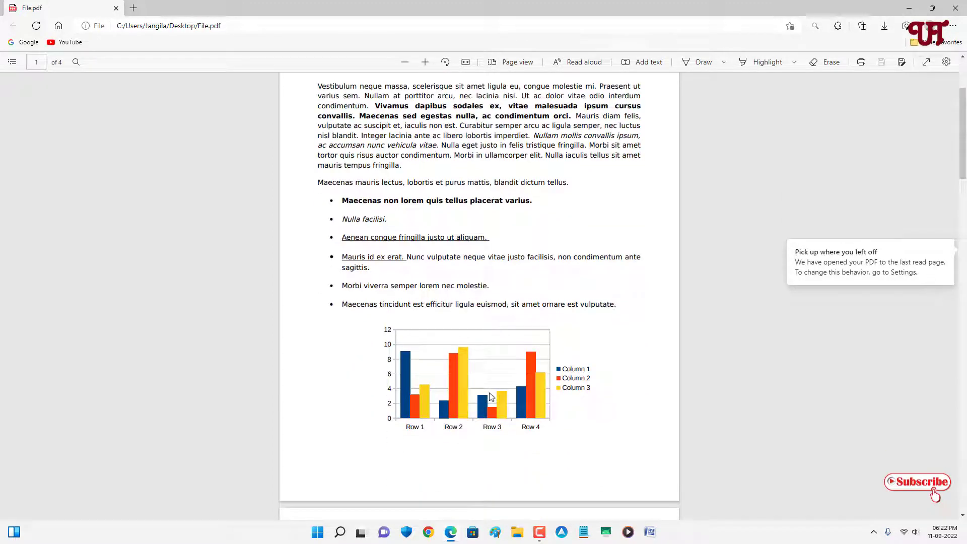
scroll(491, 397, "down", 20)
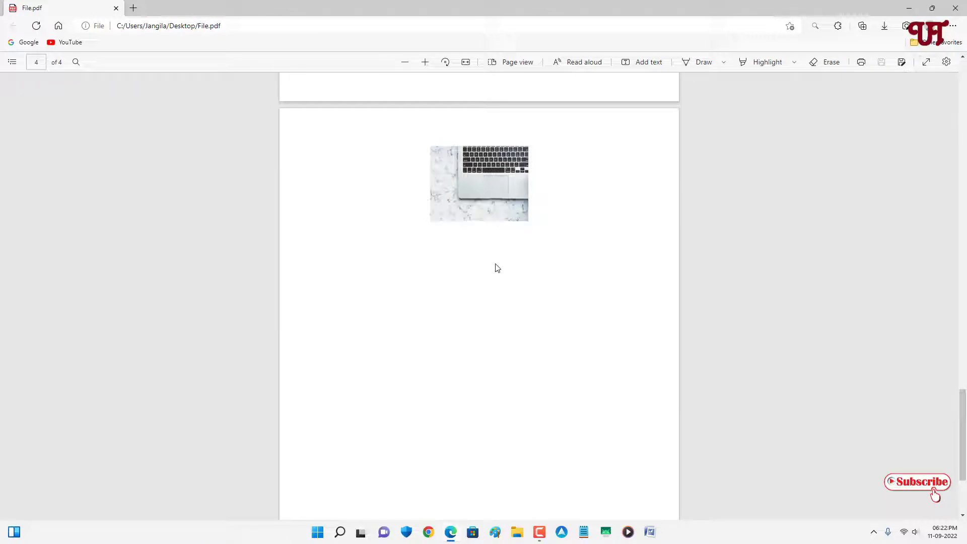
scroll(495, 267, "up", 10)
scroll(542, 262, "up", 1)
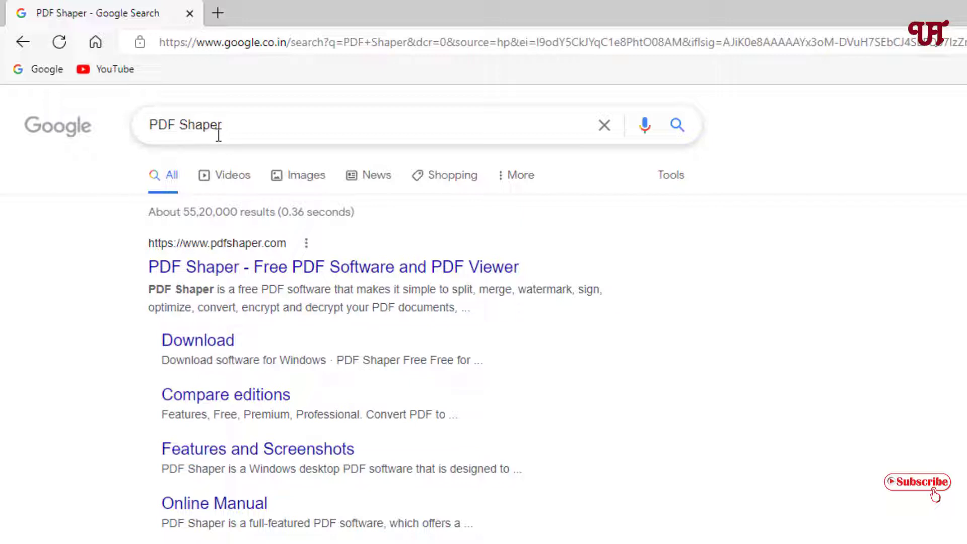
Open the pdfshaper.com result from the Google search for PDF Shaper
left_click(262, 271)
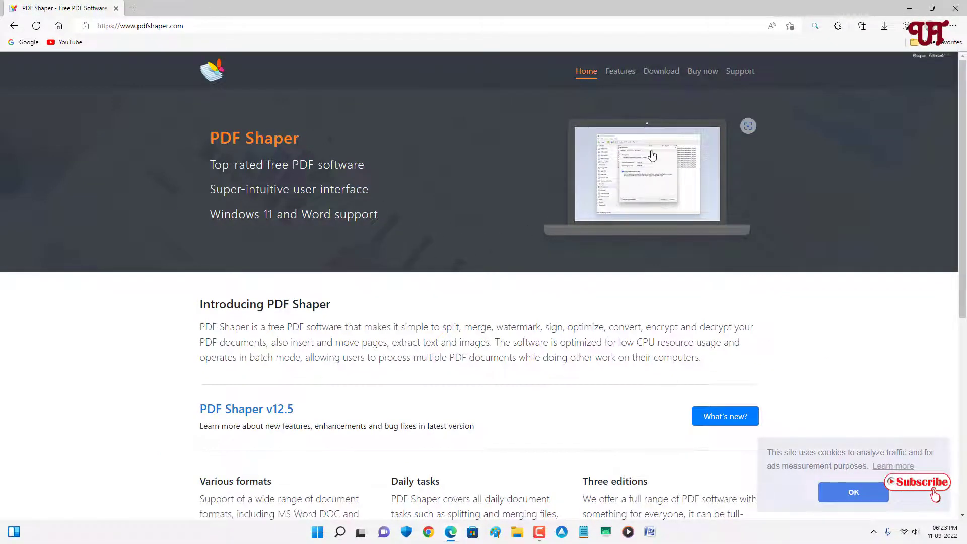
Download pdfshaper_free_12.5.exe from the PDF Shaper Free section of the Download page
left_click(658, 71)
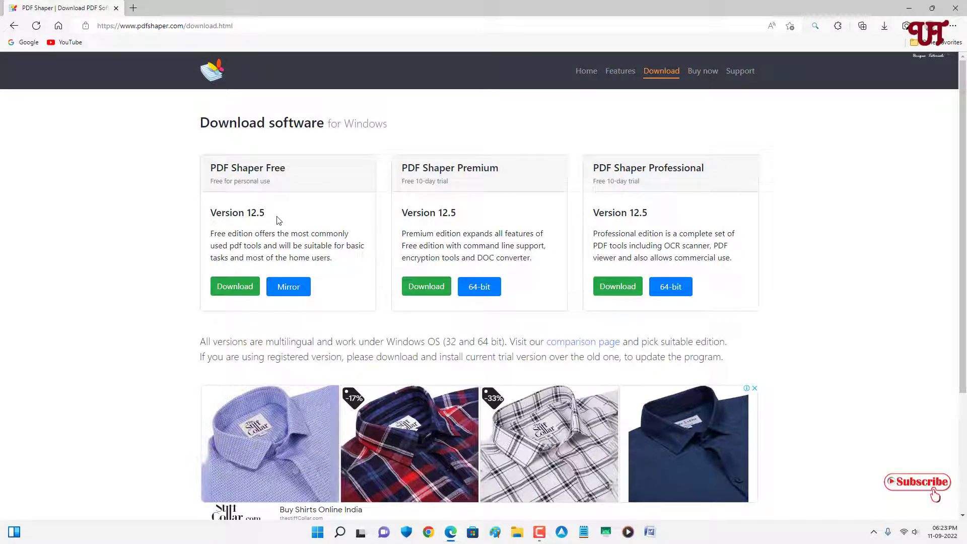
left_click(229, 292)
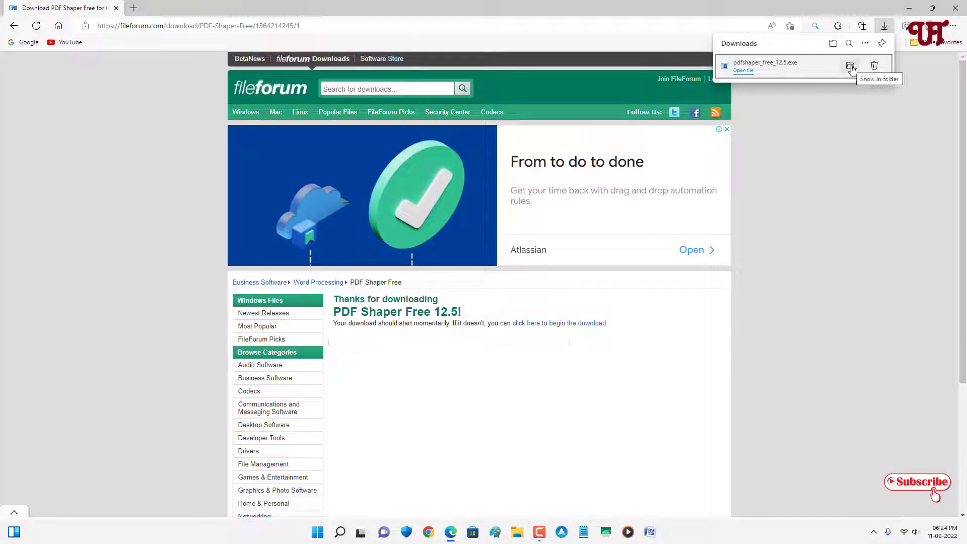
Run pdfshaper_free_12.5 from the Downloads folder and accept the default setup language
left_click(851, 67)
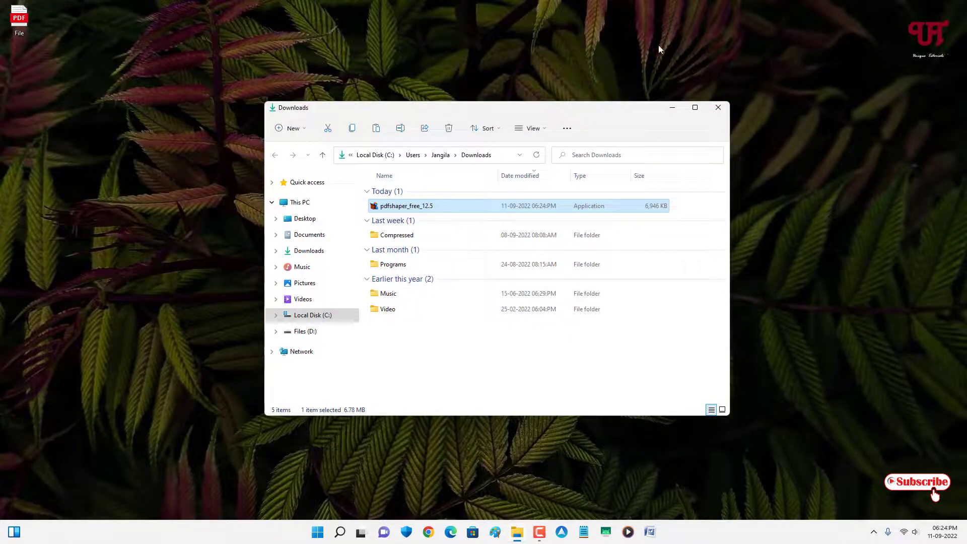
double_click(424, 206)
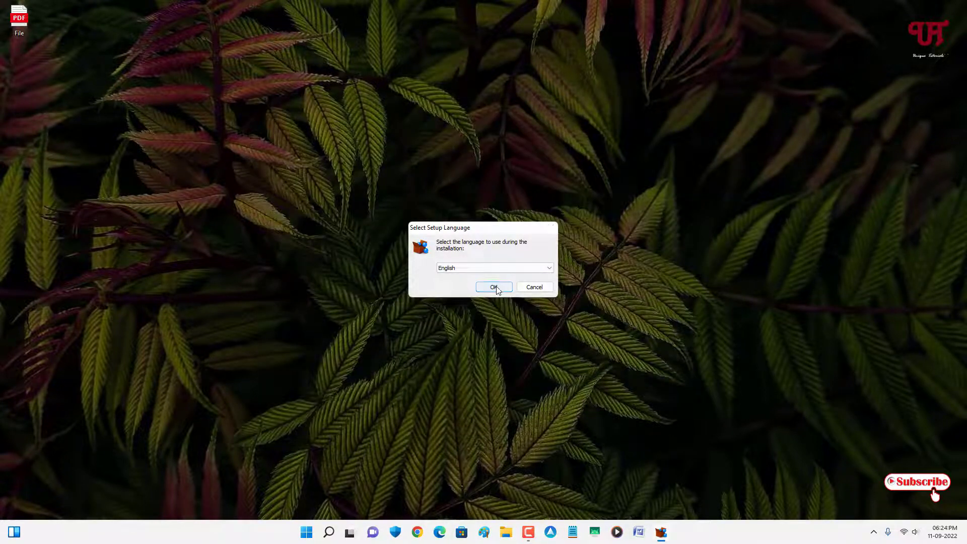
left_click(494, 286)
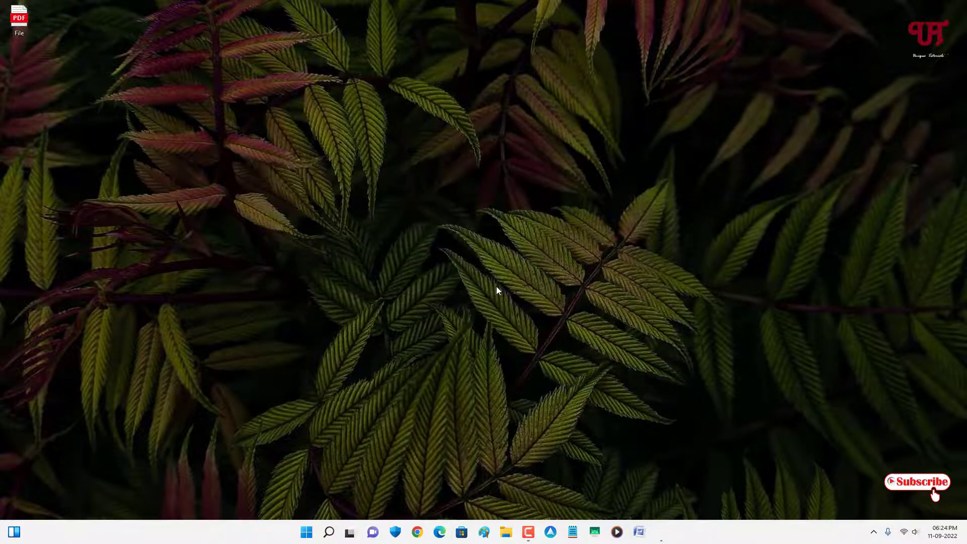
Install PDF Shaper Free with default folders and desktop shortcut, skipping WinX DVD Ripper, then launch it
left_click(540, 345)
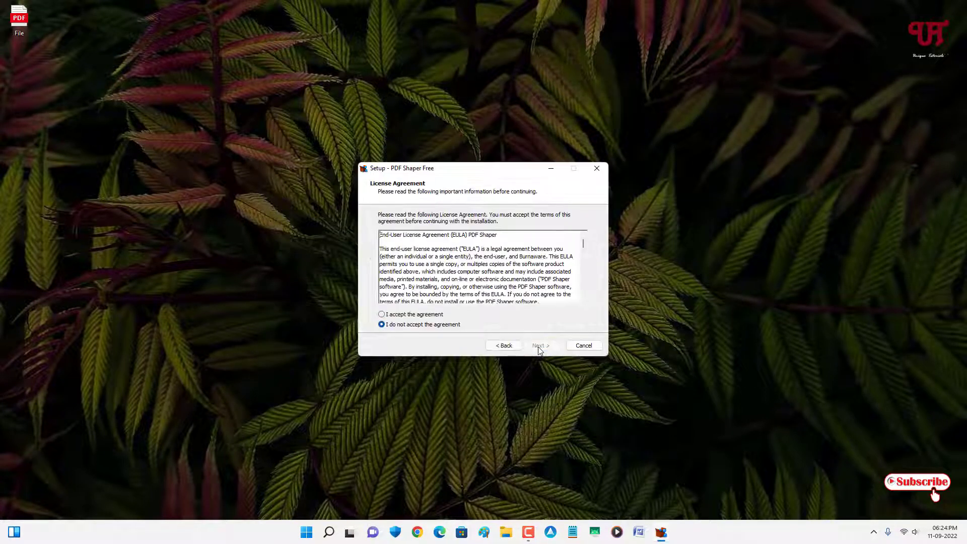
left_click(434, 316)
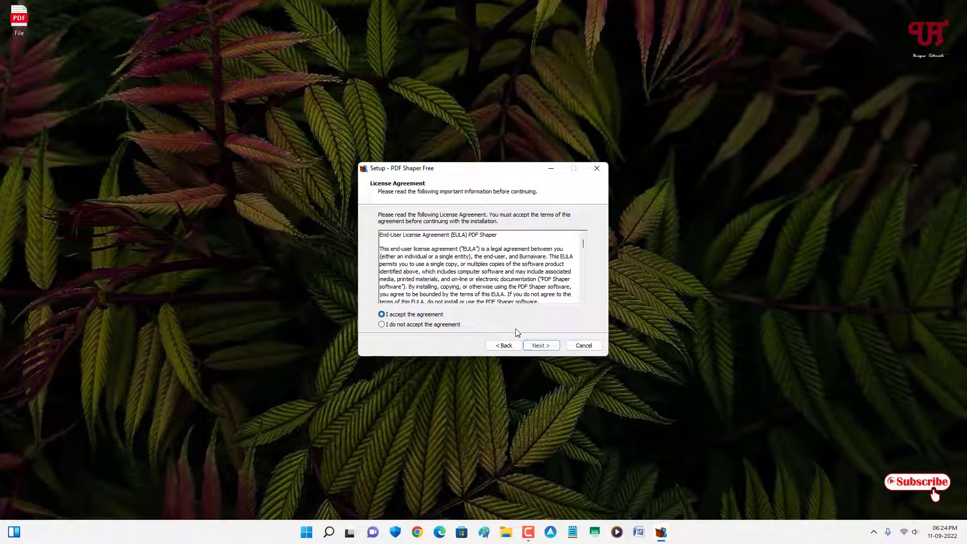
left_click(541, 347)
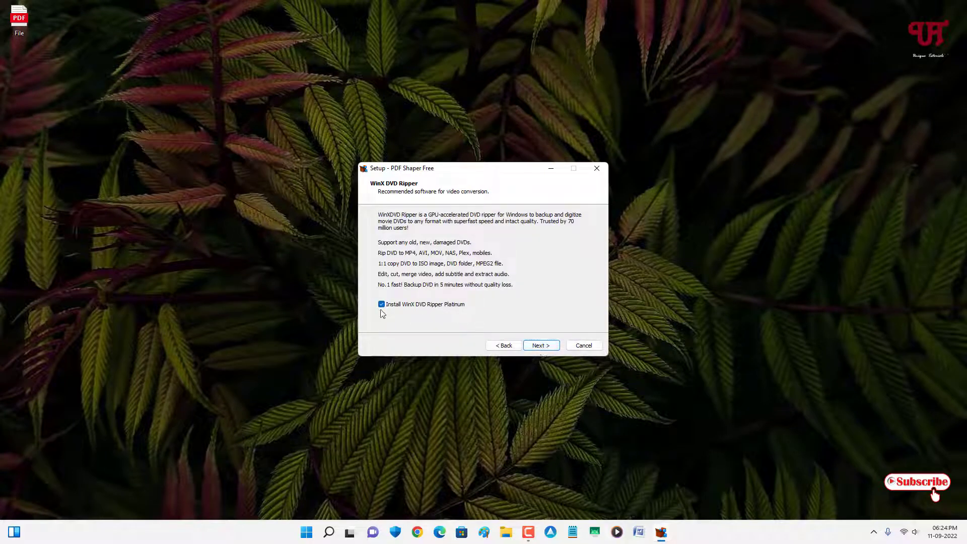
left_click(552, 346)
left_click(553, 347)
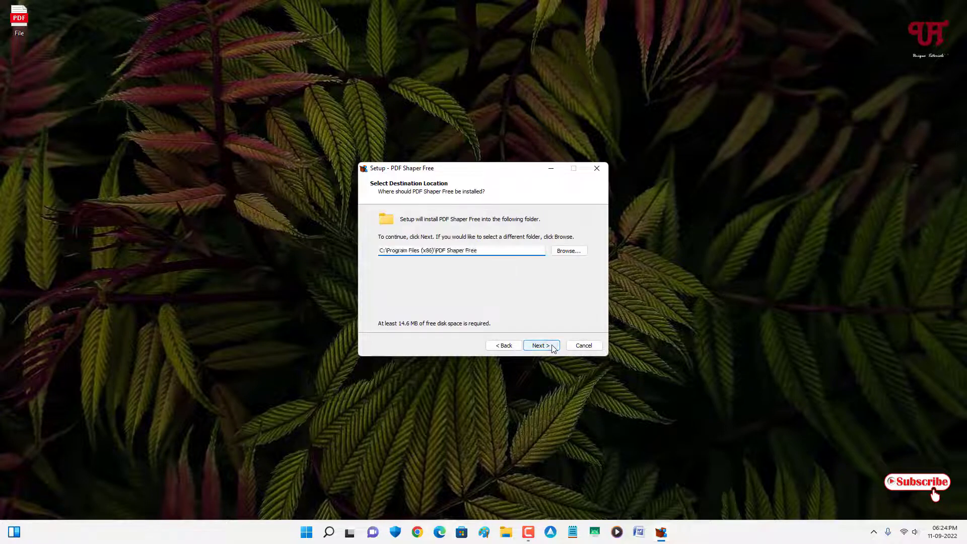
left_click(553, 347)
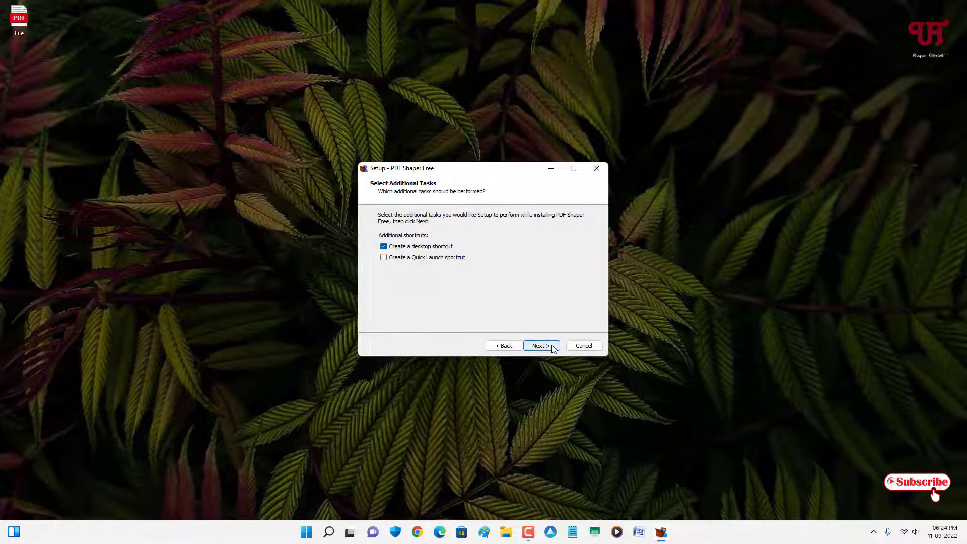
left_click(553, 347)
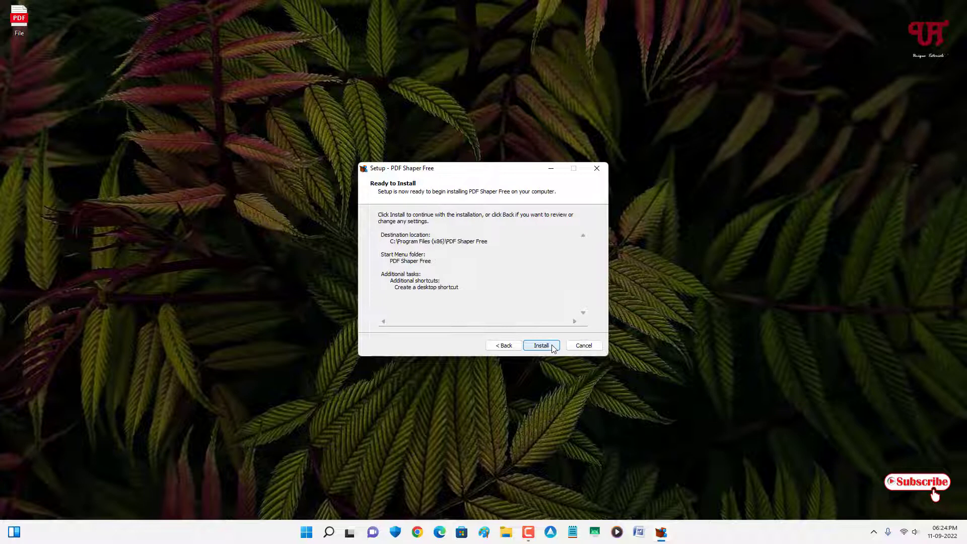
left_click(553, 347)
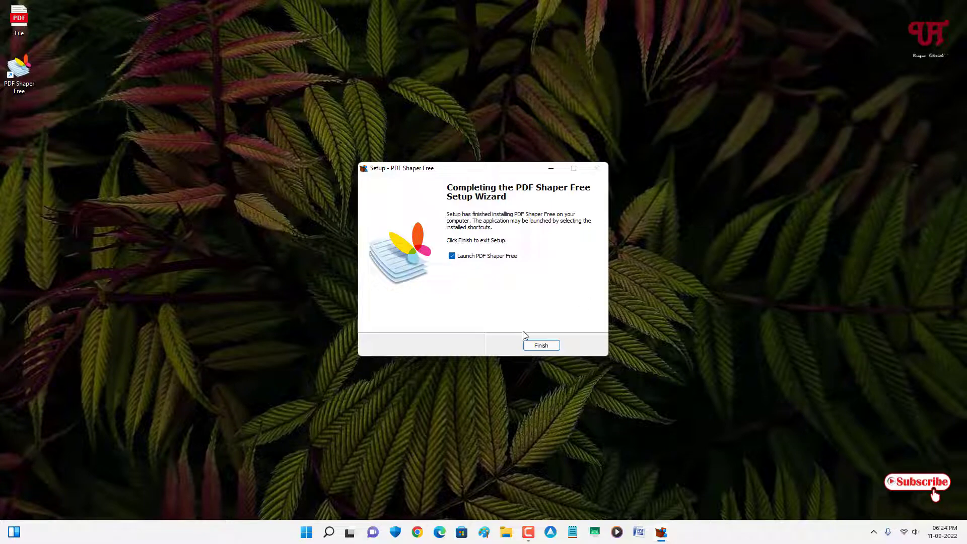
left_click(540, 345)
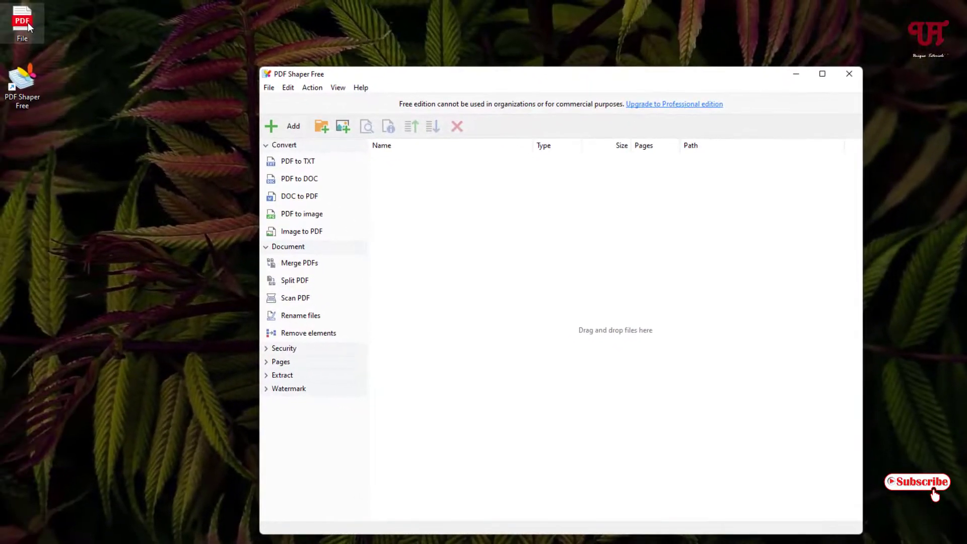
Drag File.pdf (139 KB, 4 pages) from the desktop into PDF Shaper's file list
left_click_drag(28, 22, 546, 322)
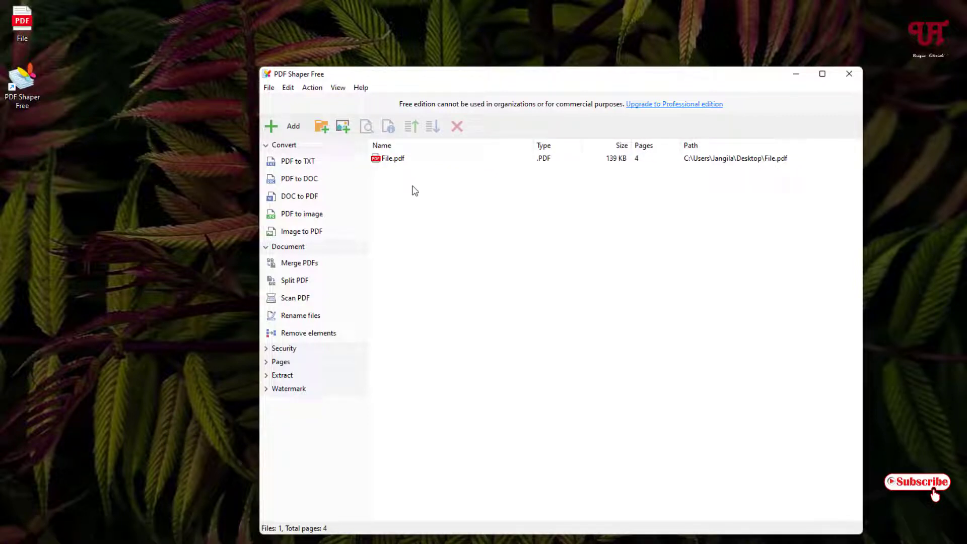
Run Extract images on File.pdf with Desktop as output folder, saving File.jpg
left_click(319, 97)
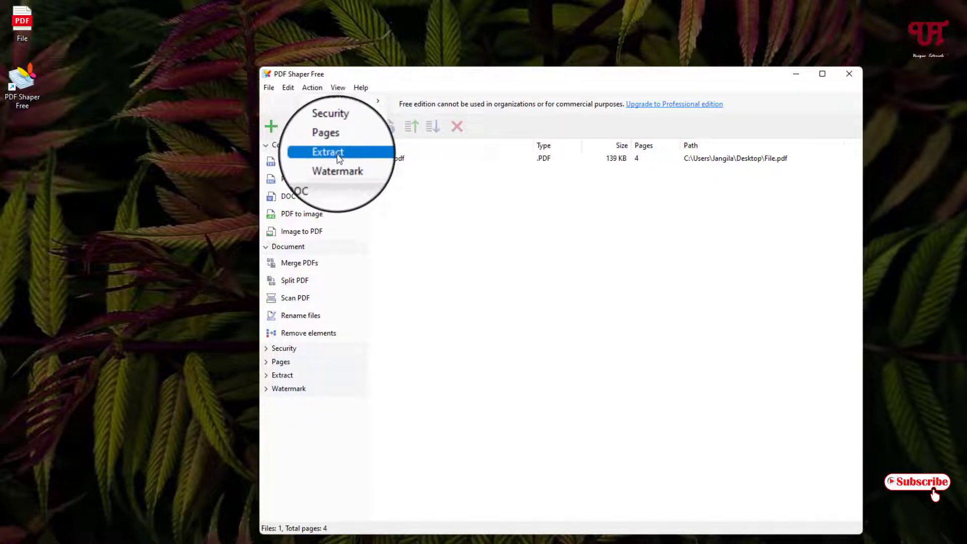
mouse_move(338, 158)
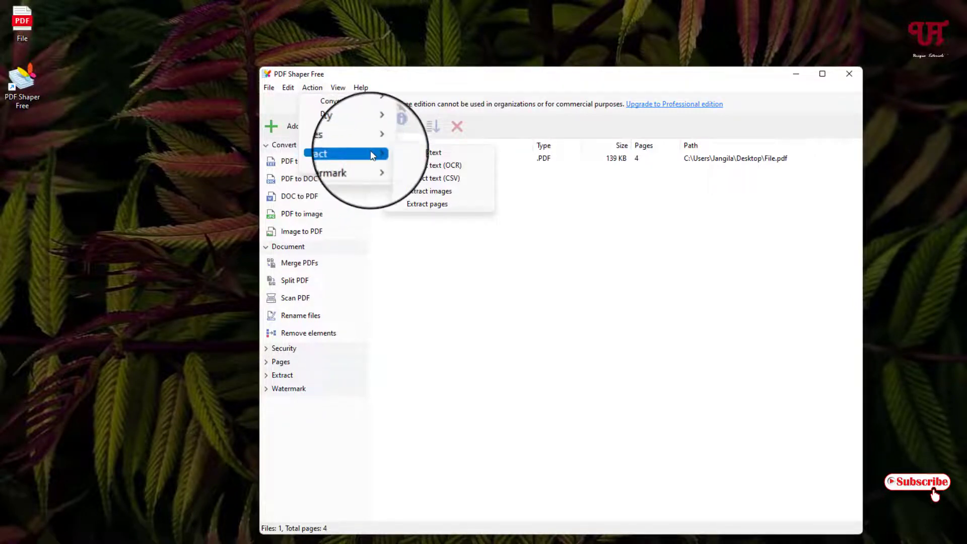
left_click(422, 192)
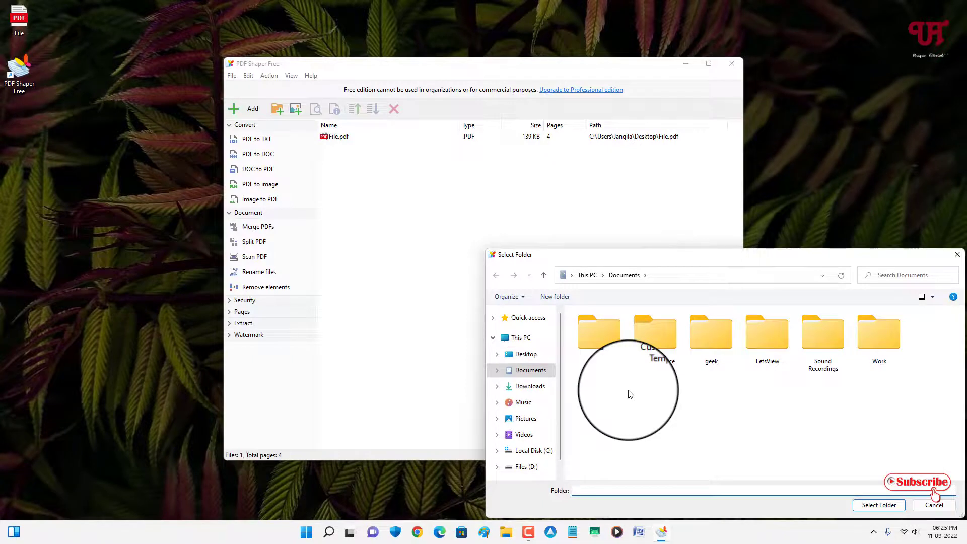
left_click(524, 354)
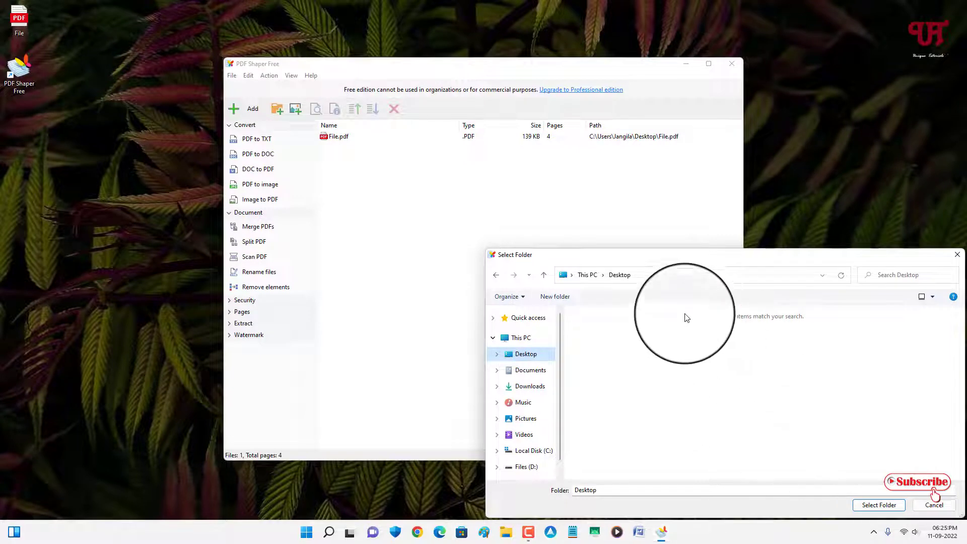
left_click(873, 509)
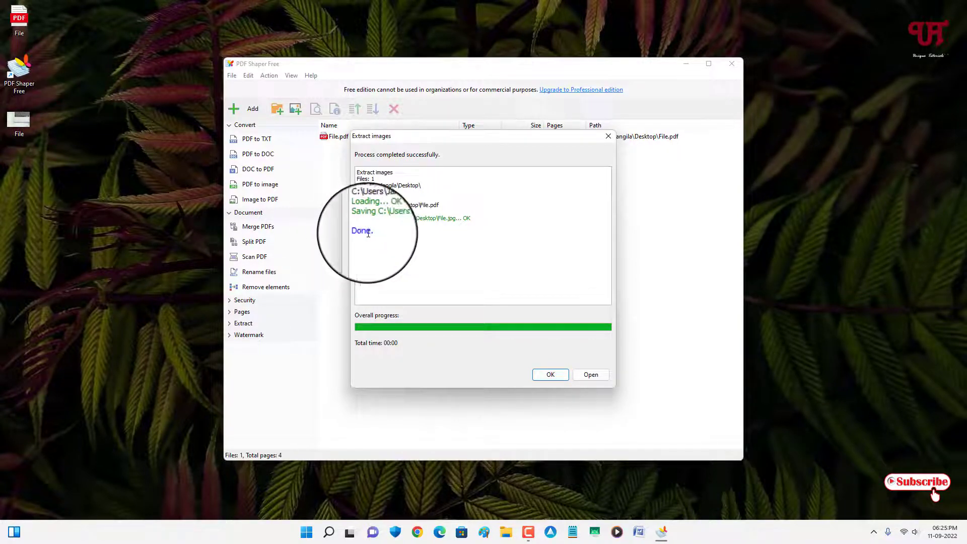
left_click(549, 377)
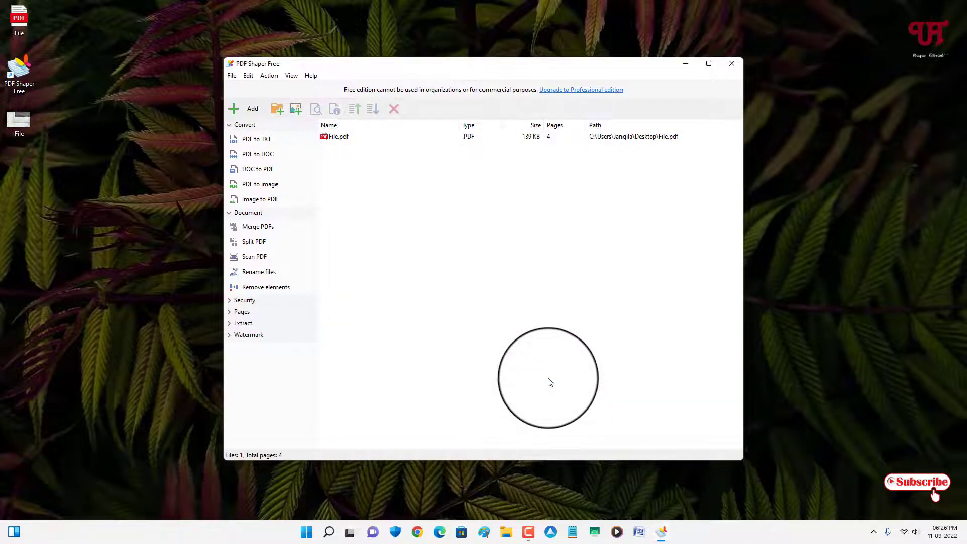
double_click(18, 126)
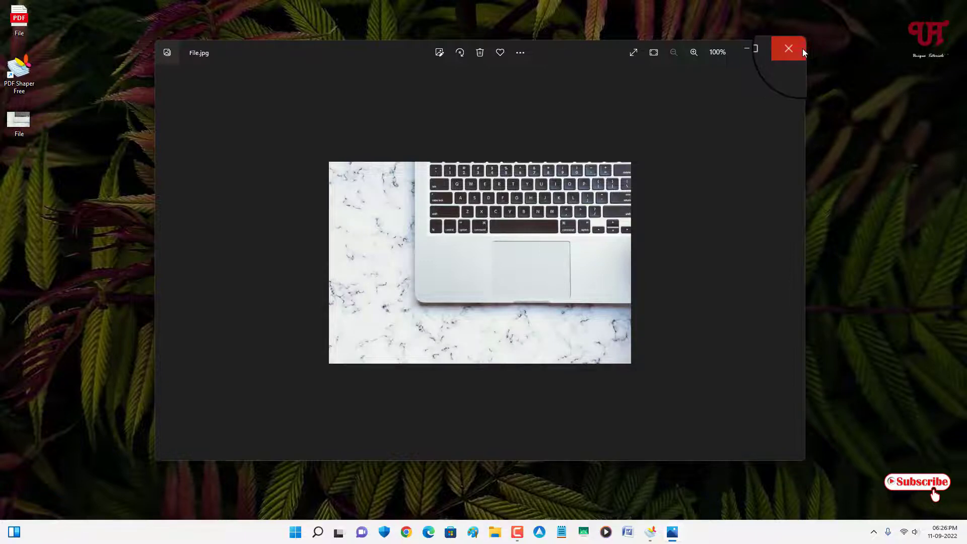
left_click(803, 48)
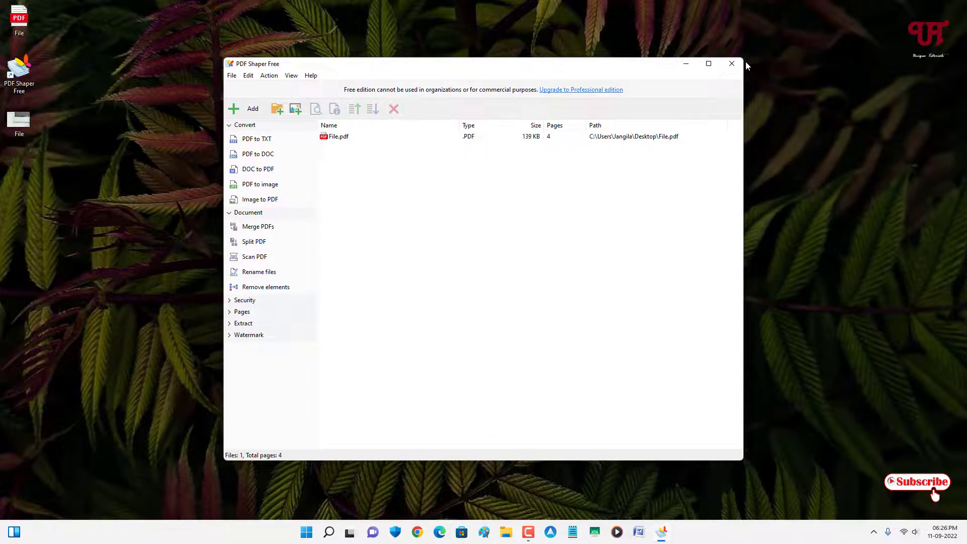
Close the PDF Shaper Free window, leaving File.pdf and File.jpg on the desktop
left_click(732, 64)
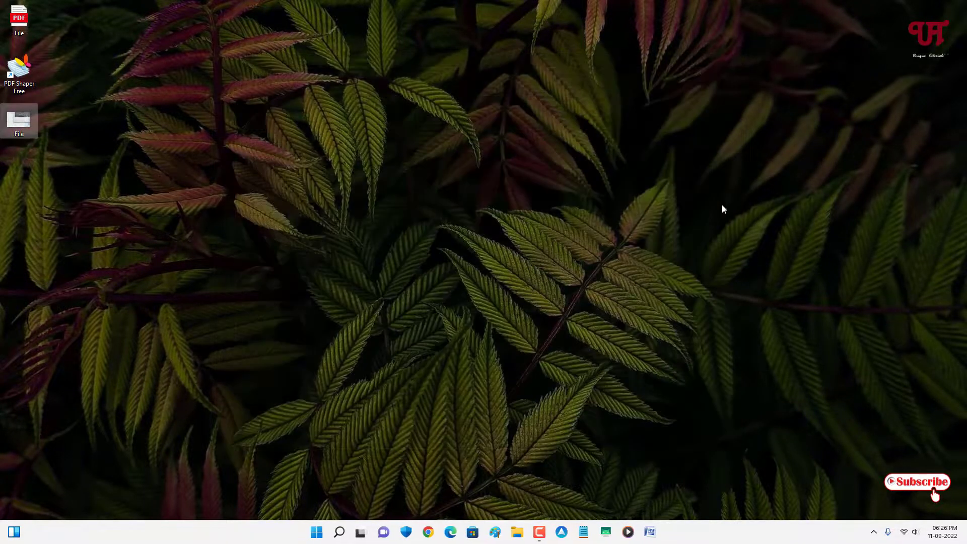